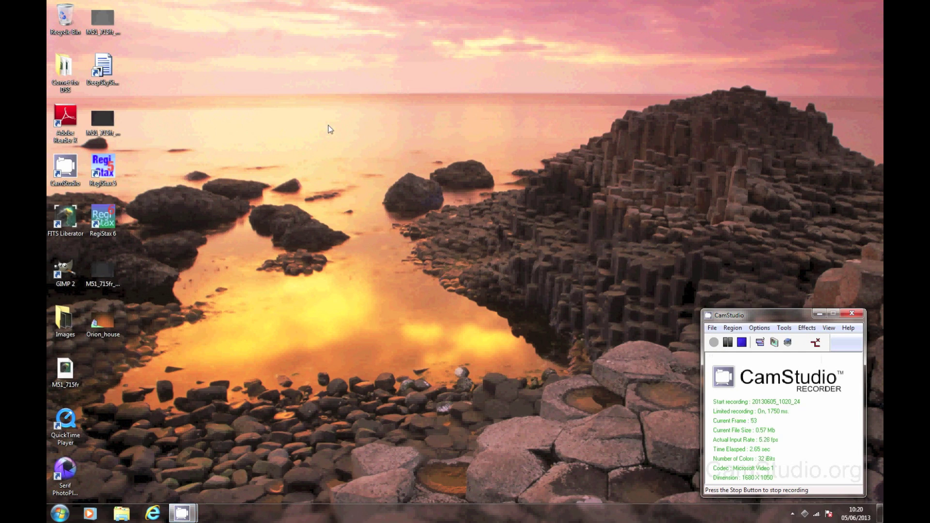
# Launch DeepSkyStacker and open the Autosave.tif stack from the LightsM51part2 folder.
pyautogui.doubleClick(109, 73)
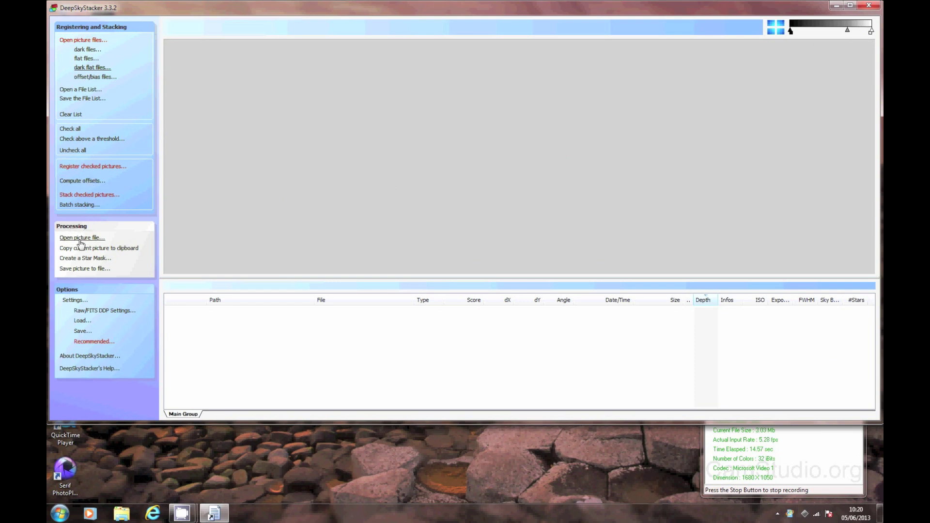
pyautogui.click(83, 238)
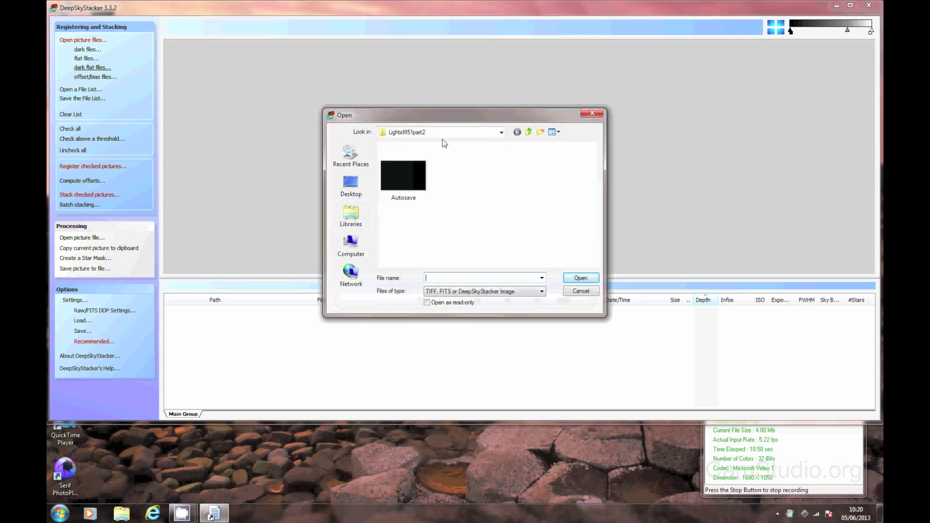
pyautogui.click(400, 177)
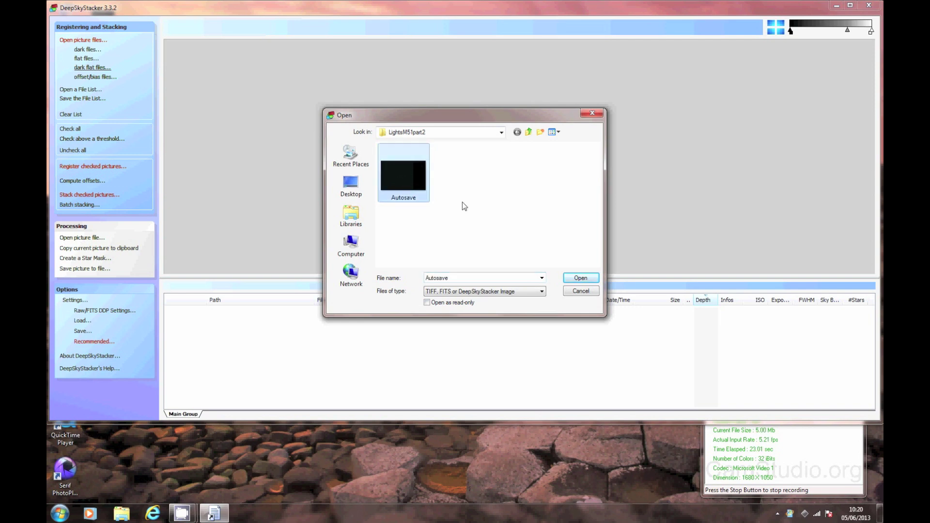
pyautogui.click(581, 278)
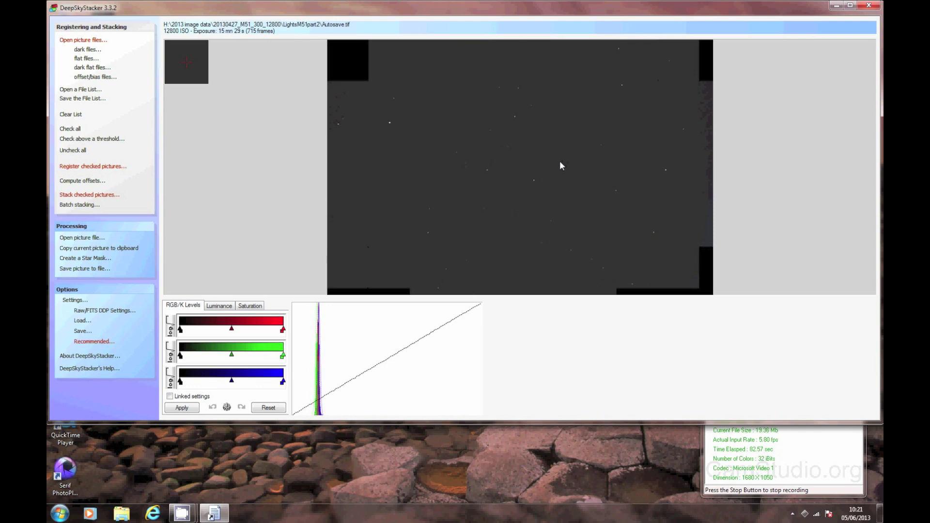
# Zoom in on the loaded Autosave.tif star field to fill the viewer.
pyautogui.scroll(1, 559, 166)
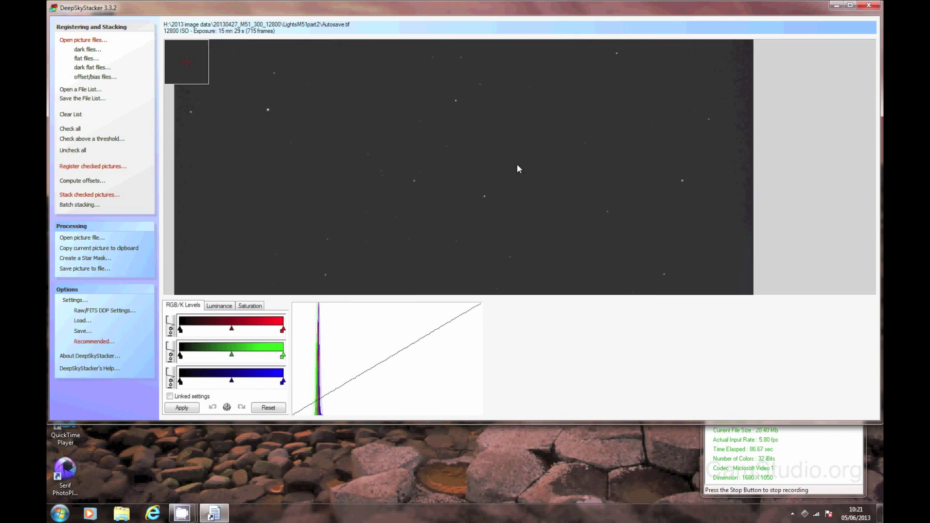
pyautogui.scroll(1, 517, 168)
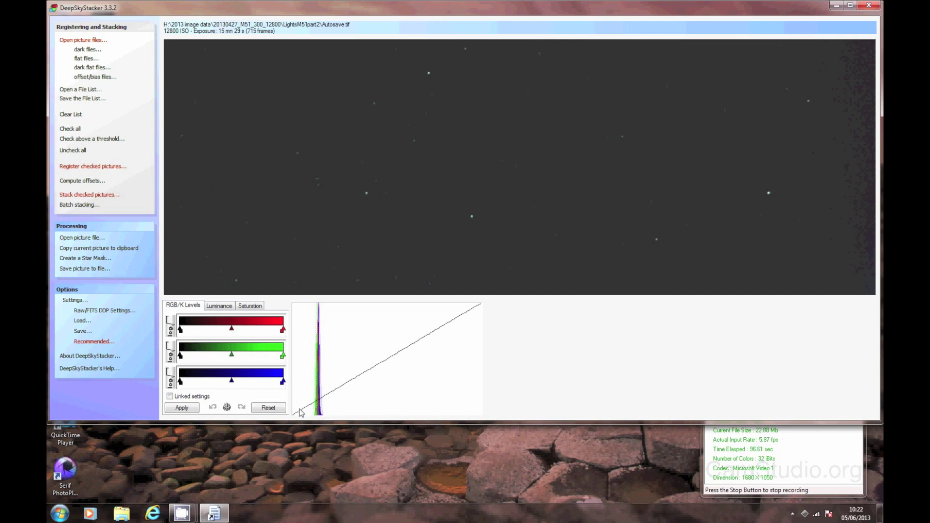
# Link the red, green and blue levels and nudge their white point slightly lower.
pyautogui.click(169, 396)
pyautogui.moveTo(280, 331); pyautogui.dragTo(279, 331)
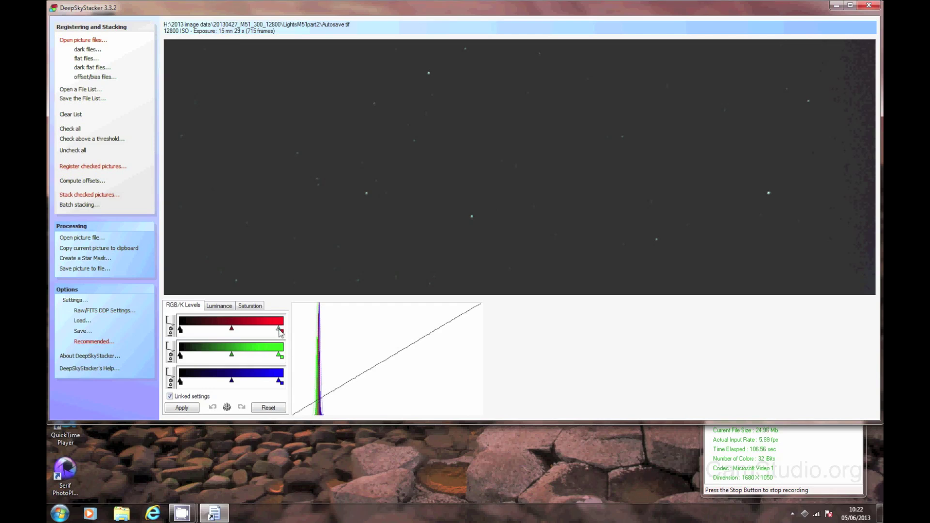
pyautogui.moveTo(279, 330); pyautogui.dragTo(277, 331)
pyautogui.click(221, 306)
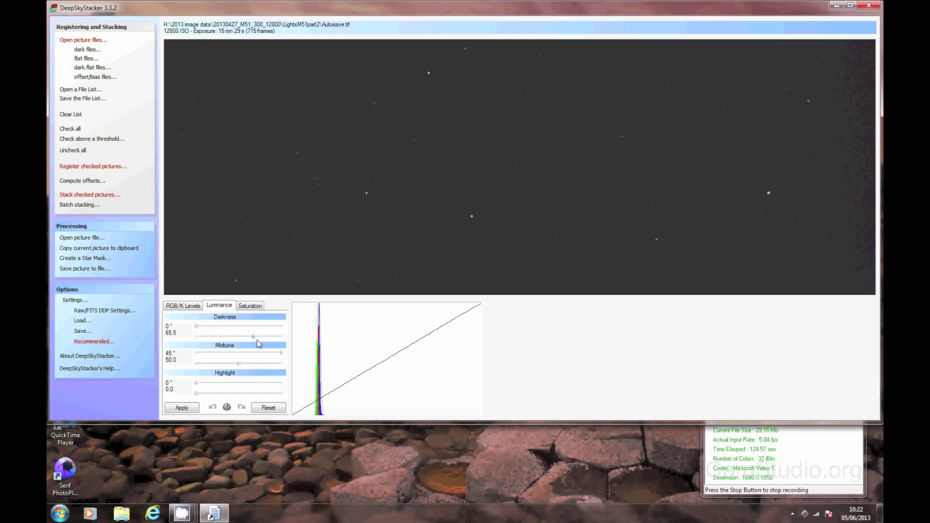
# Set luminance Darkness to 100, Highlight to 48 and Midtone angle to 13° for an S-curve.
pyautogui.moveTo(257, 341); pyautogui.dragTo(285, 342)
pyautogui.moveTo(197, 394); pyautogui.dragTo(237, 395)
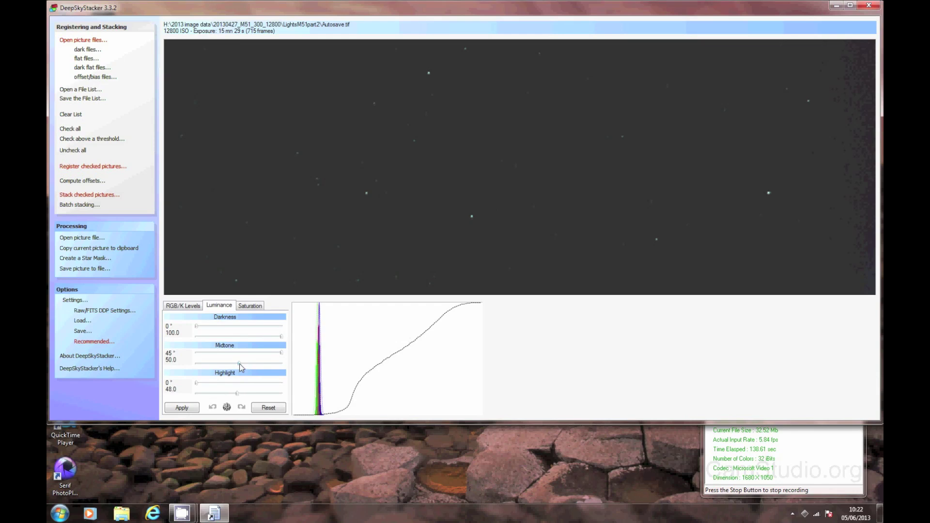
pyautogui.moveTo(282, 352); pyautogui.dragTo(223, 356)
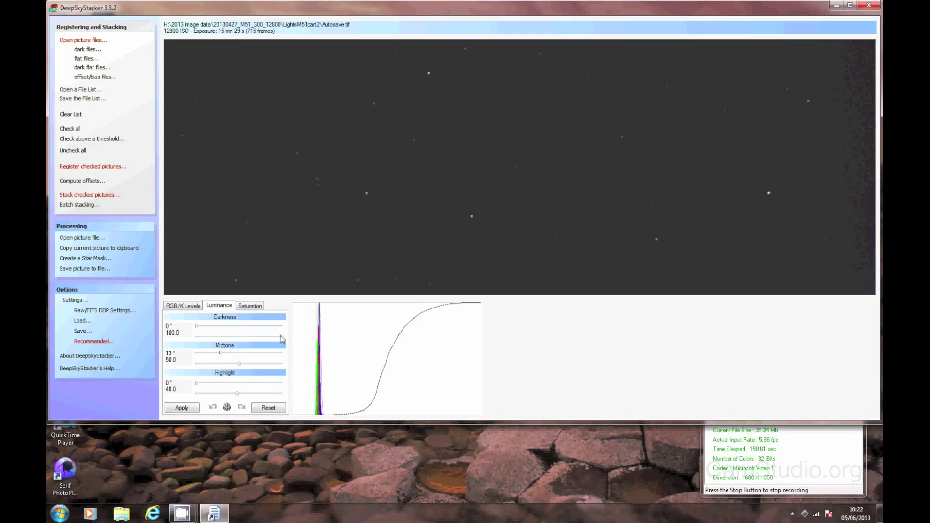
pyautogui.moveTo(281, 336); pyautogui.dragTo(281, 337)
pyautogui.moveTo(198, 330); pyautogui.dragTo(196, 330)
pyautogui.click(190, 309)
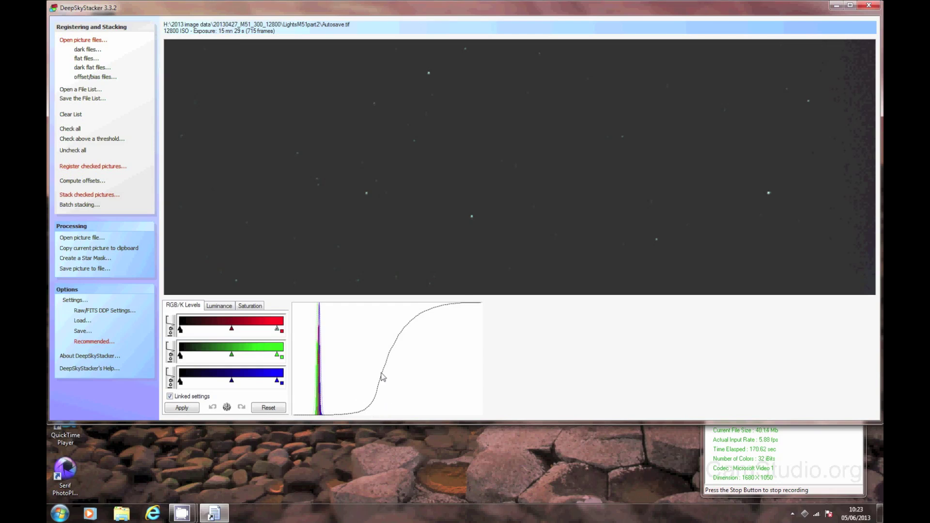
# Raise the linked RGB midtone points and lower the luminance Midtone angle to 4°.
pyautogui.moveTo(232, 330); pyautogui.dragTo(246, 331)
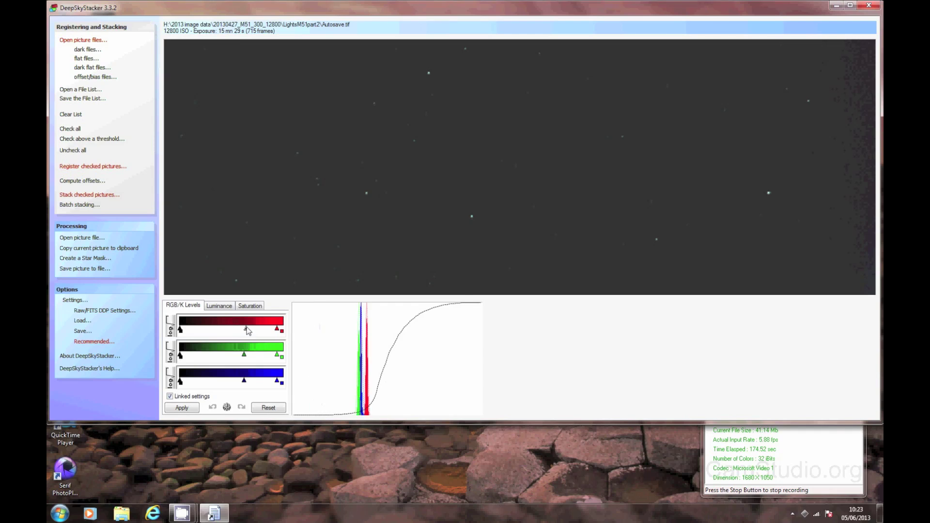
pyautogui.moveTo(246, 328); pyautogui.dragTo(250, 331)
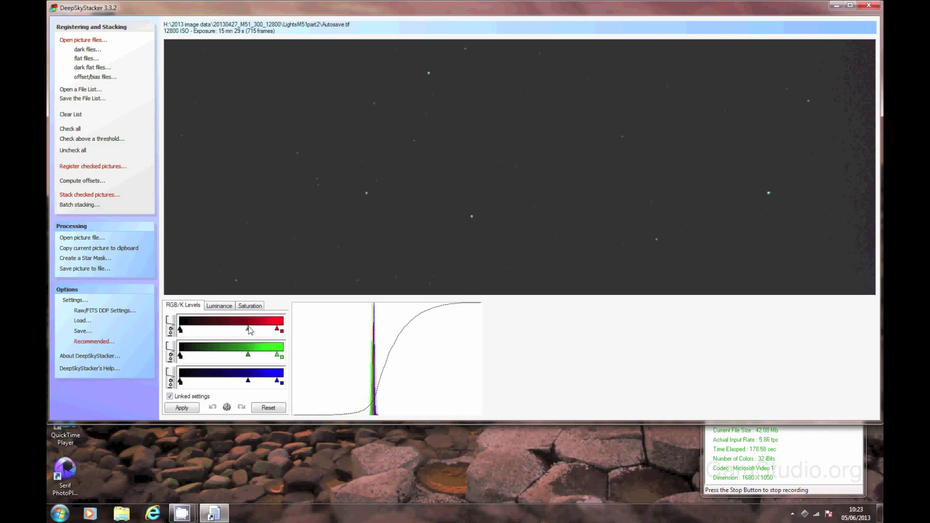
pyautogui.click(223, 308)
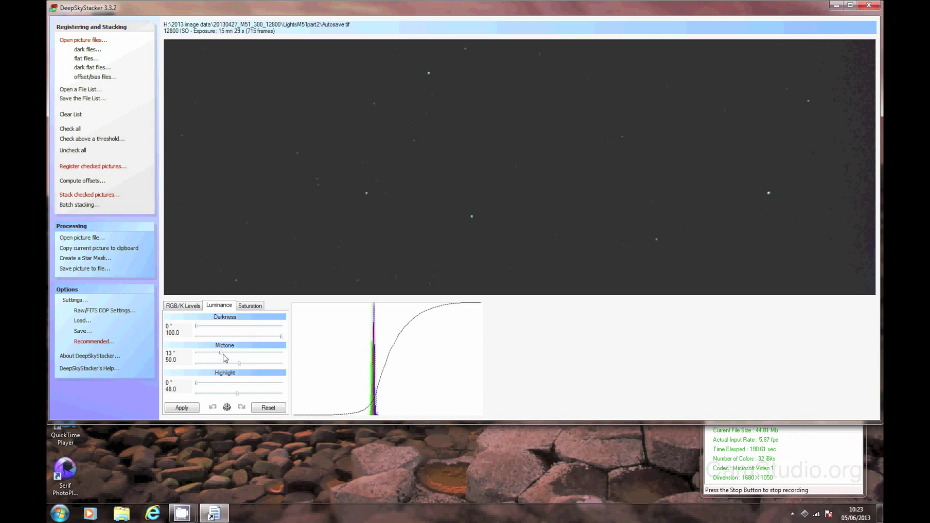
pyautogui.moveTo(224, 357); pyautogui.dragTo(204, 351)
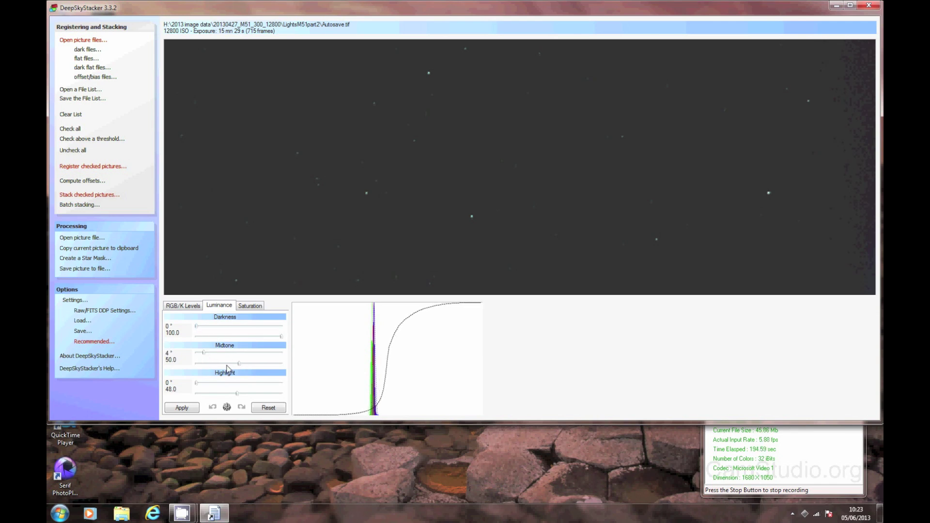
# Nudge the linked midtones higher, apply the stretch, and lower the white point slightly.
pyautogui.click(190, 307)
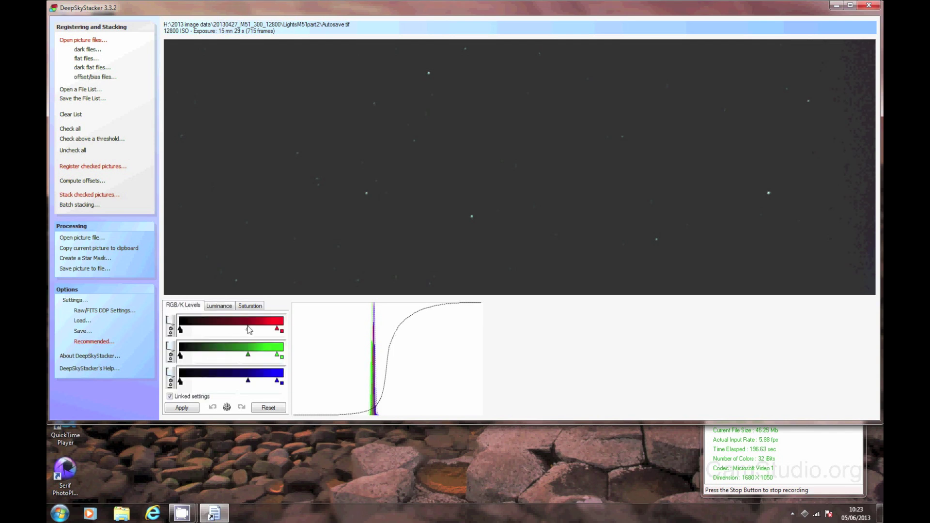
pyautogui.moveTo(248, 329); pyautogui.dragTo(252, 332)
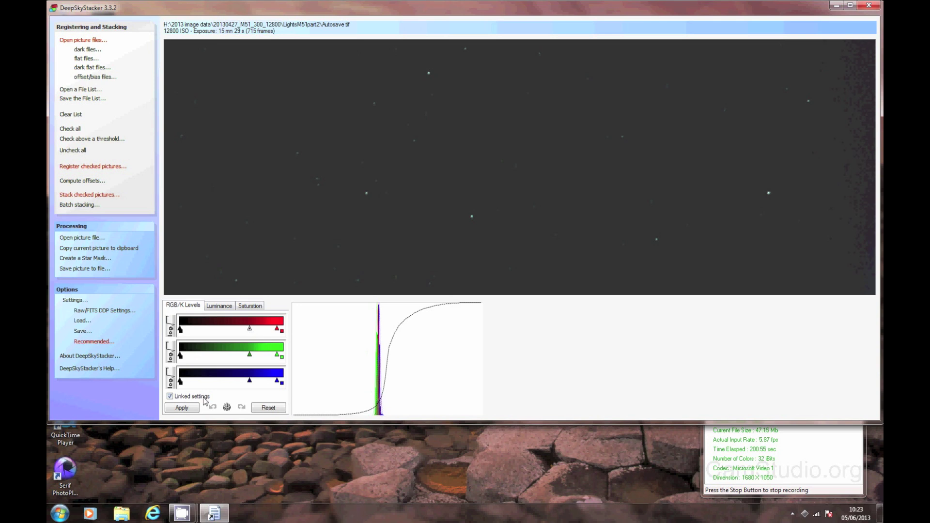
pyautogui.click(191, 408)
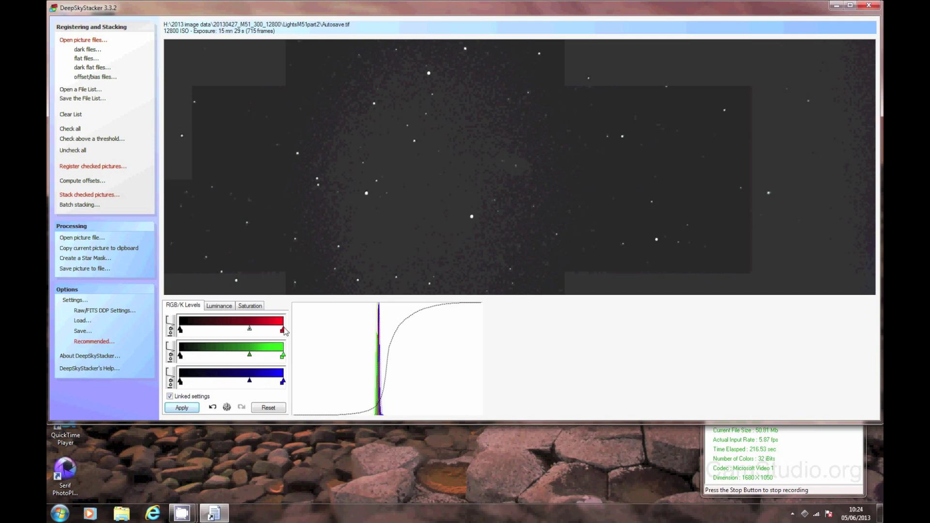
pyautogui.moveTo(283, 330); pyautogui.dragTo(274, 331)
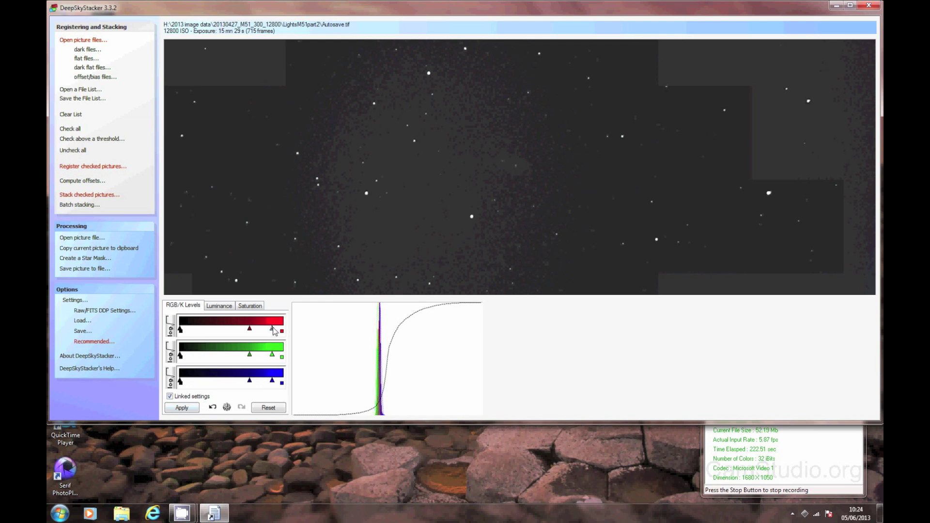
# Apply the stretch, then lower the luminance Midtone and the linked RGB midtones slightly.
pyautogui.click(183, 408)
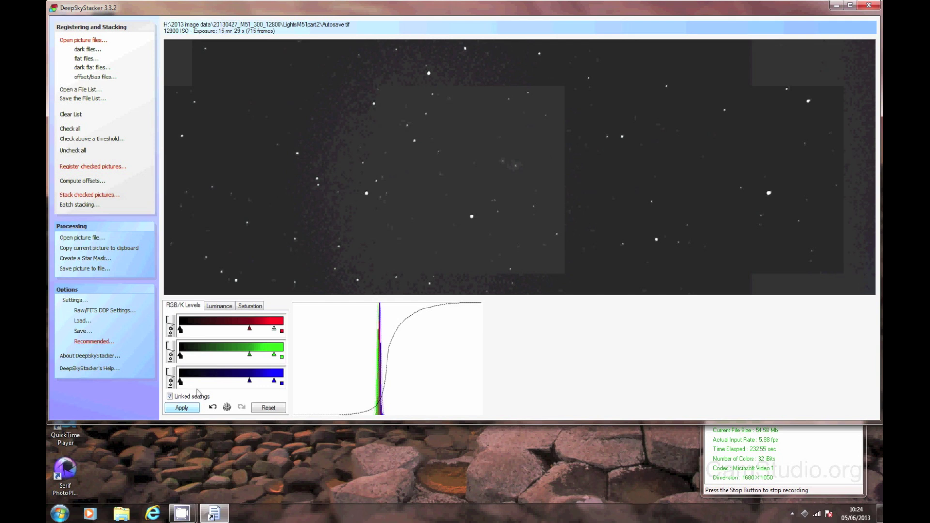
pyautogui.click(224, 308)
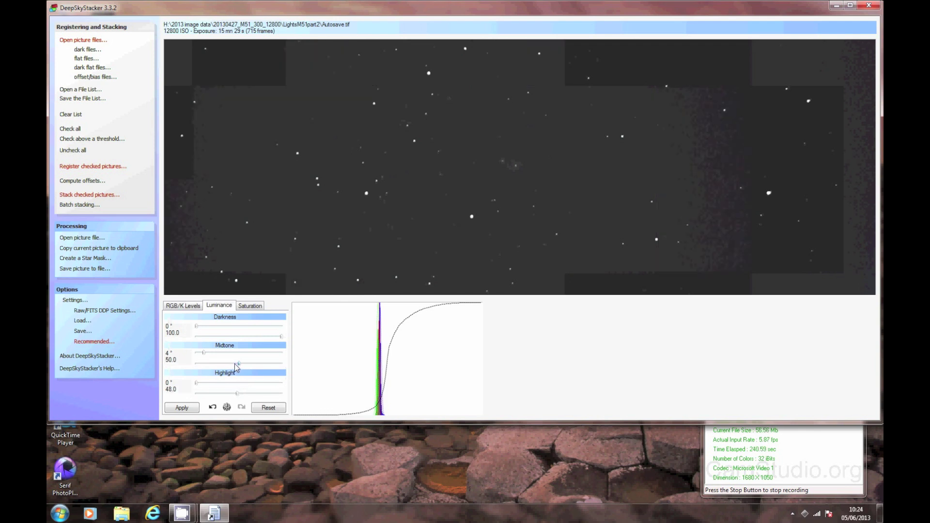
pyautogui.moveTo(235, 364); pyautogui.dragTo(228, 362)
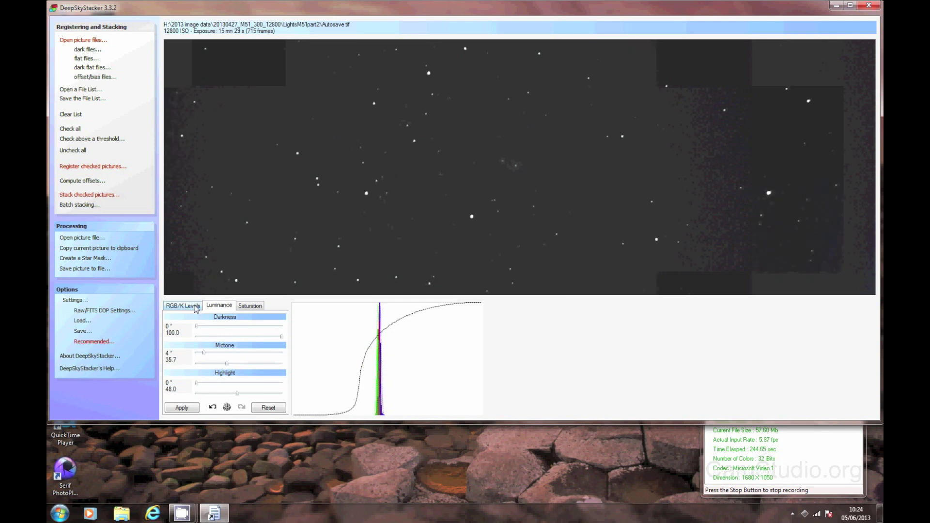
pyautogui.click(184, 306)
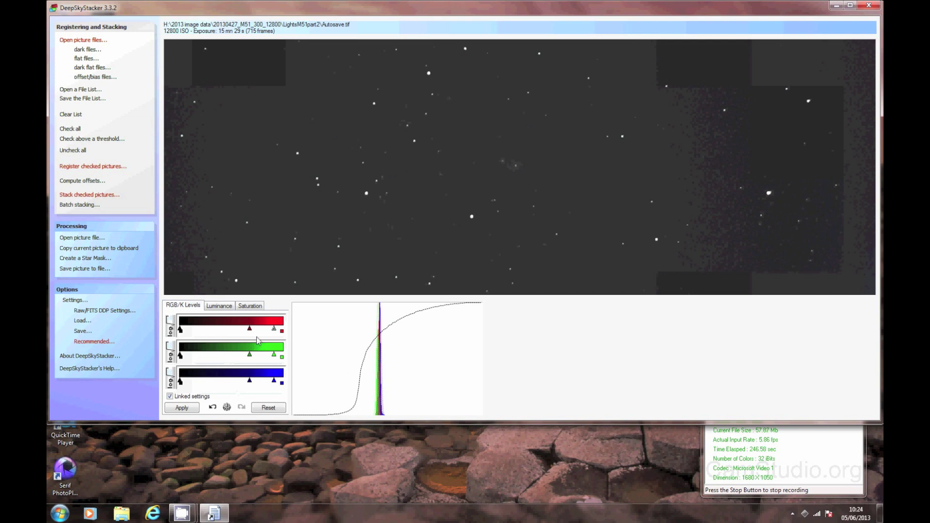
pyautogui.moveTo(249, 329); pyautogui.dragTo(245, 331)
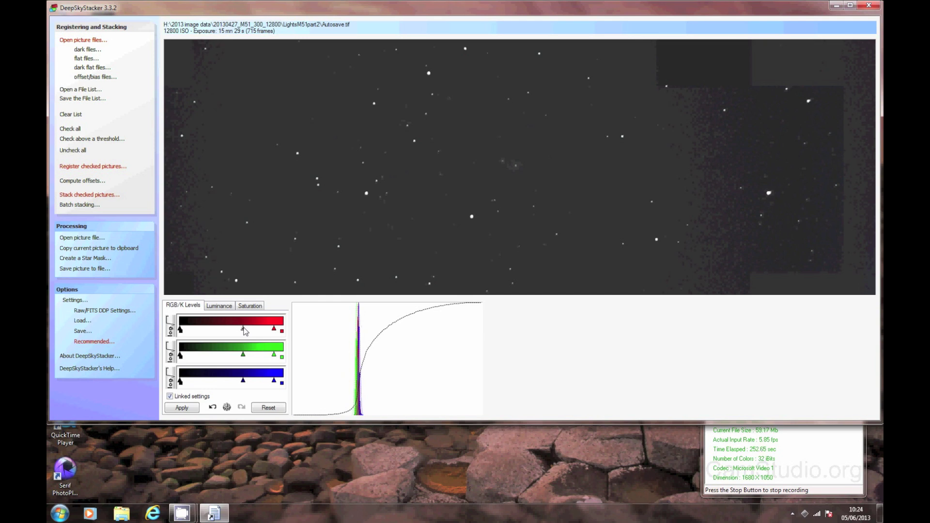
# Reduce the luminance Midtone angle, apply the brighter stretch, then undo it.
pyautogui.click(226, 306)
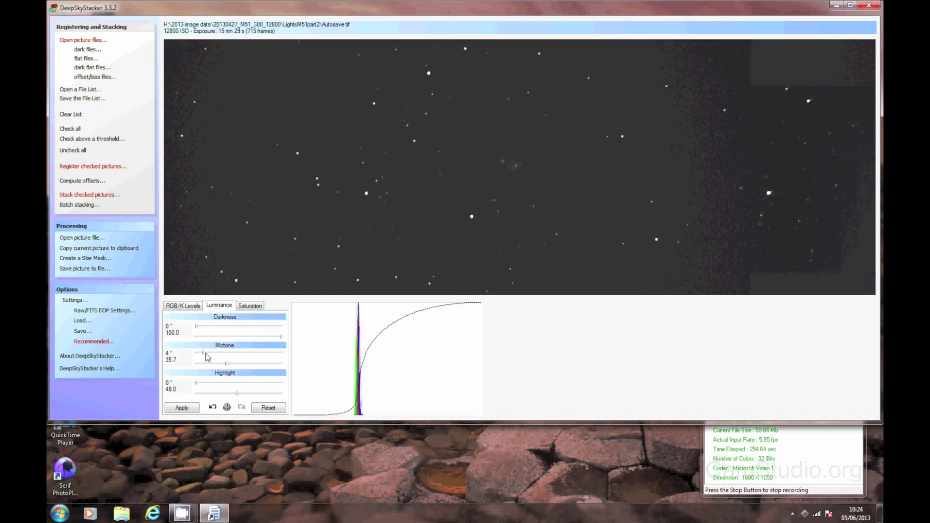
pyautogui.moveTo(203, 353); pyautogui.dragTo(196, 352)
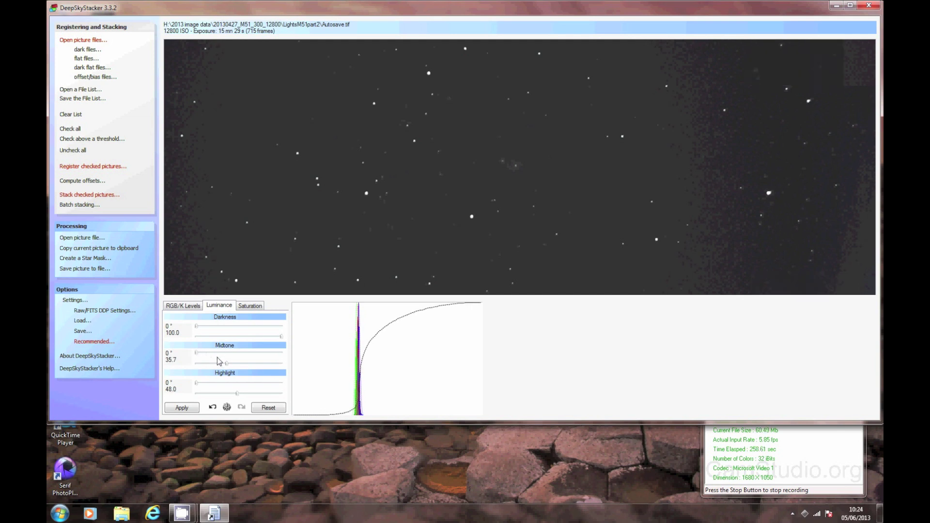
pyautogui.click(188, 409)
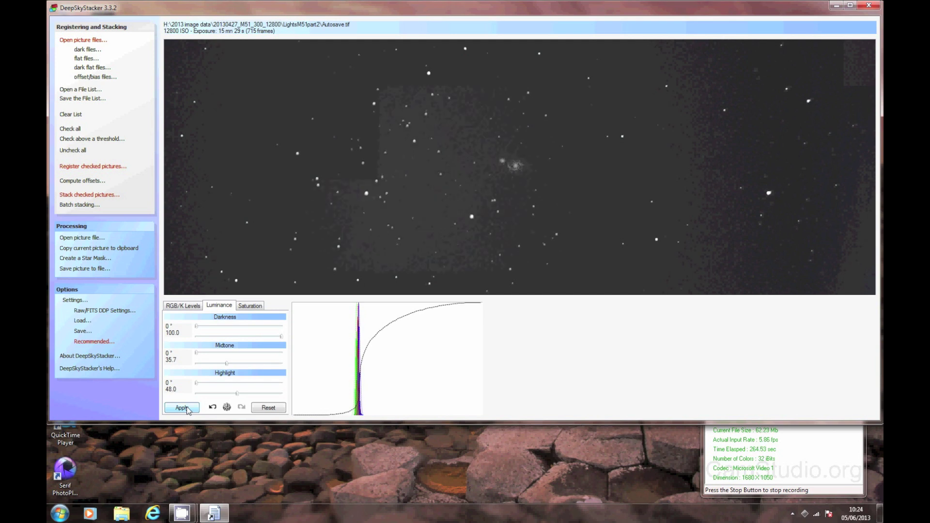
pyautogui.click(212, 407)
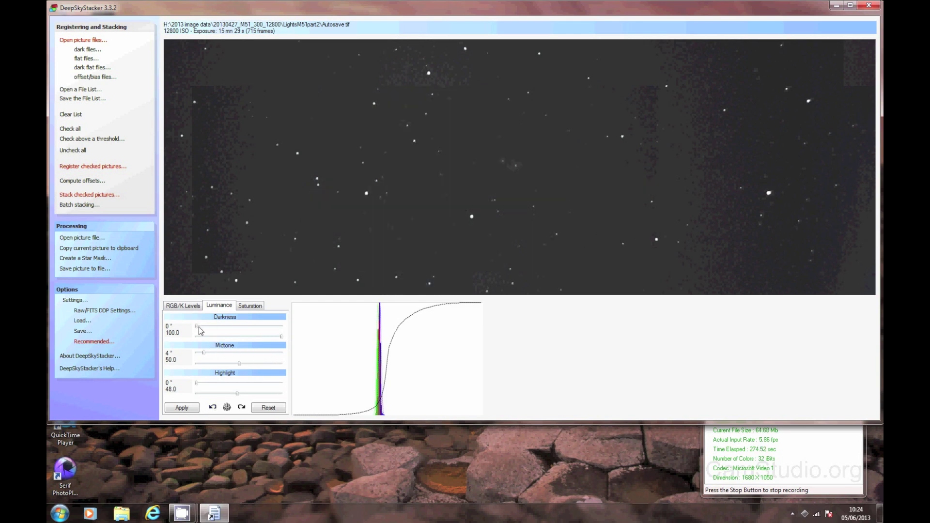
# Lower the luminance midtone to 45.6, reduce its angle, and shift linked RGB midtones left.
pyautogui.click(188, 306)
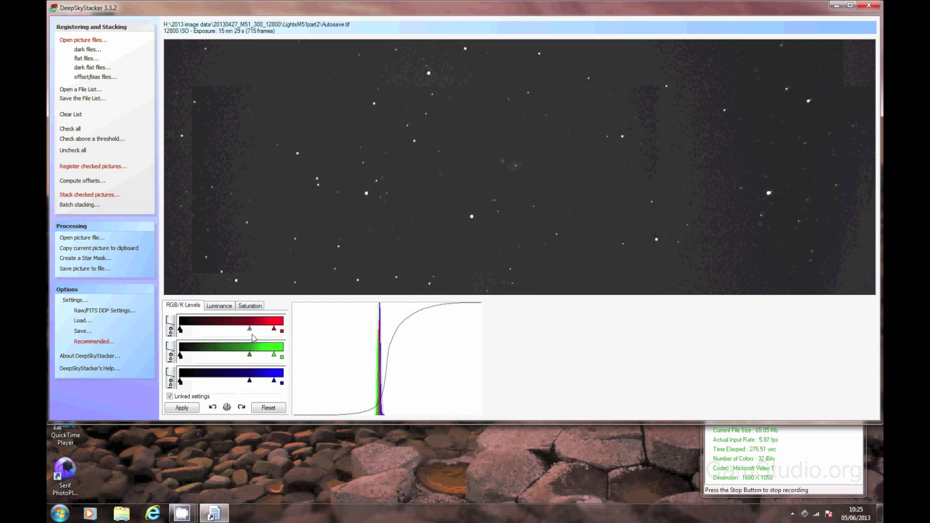
pyautogui.click(224, 306)
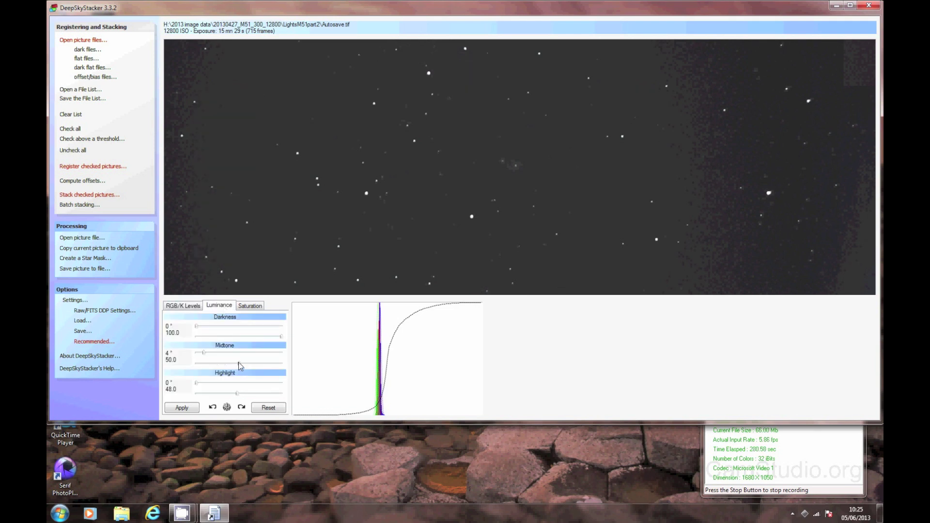
pyautogui.moveTo(238, 362); pyautogui.dragTo(234, 362)
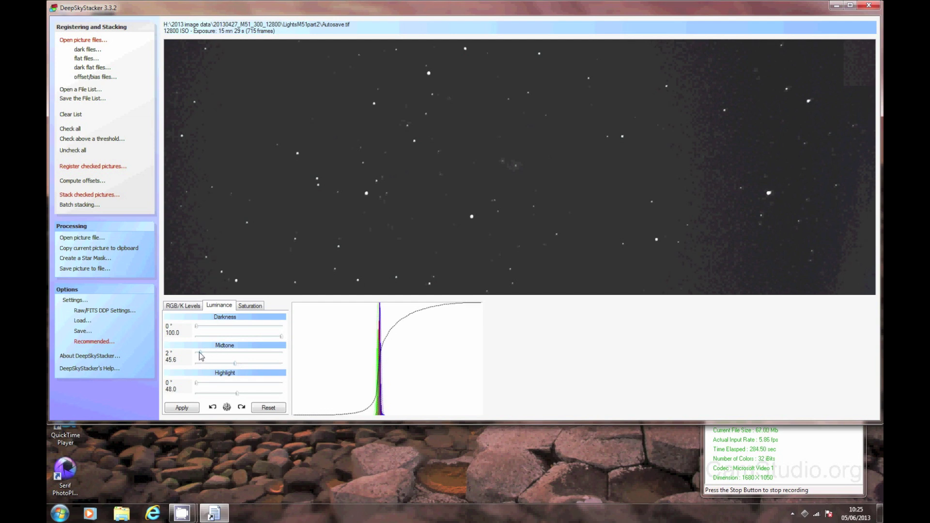
pyautogui.moveTo(203, 353); pyautogui.dragTo(198, 354)
pyautogui.click(189, 310)
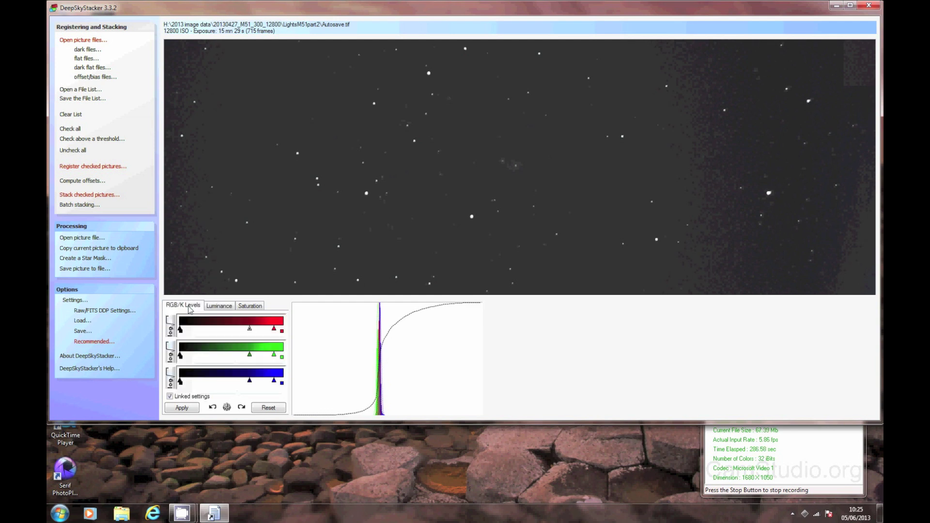
pyautogui.moveTo(249, 329); pyautogui.dragTo(249, 328)
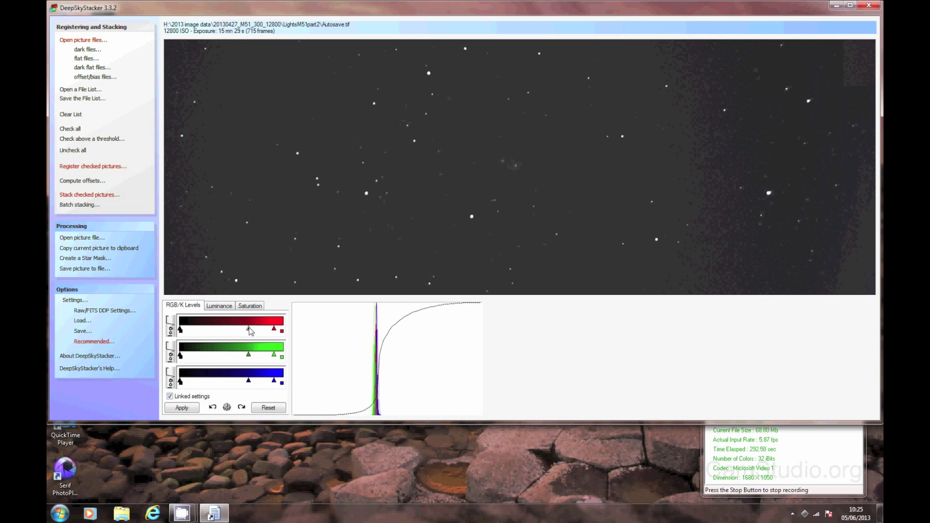
# Set Midtone angle 6° and Highlight 28.0, shift RGB midtones further left, and apply.
pyautogui.click(225, 310)
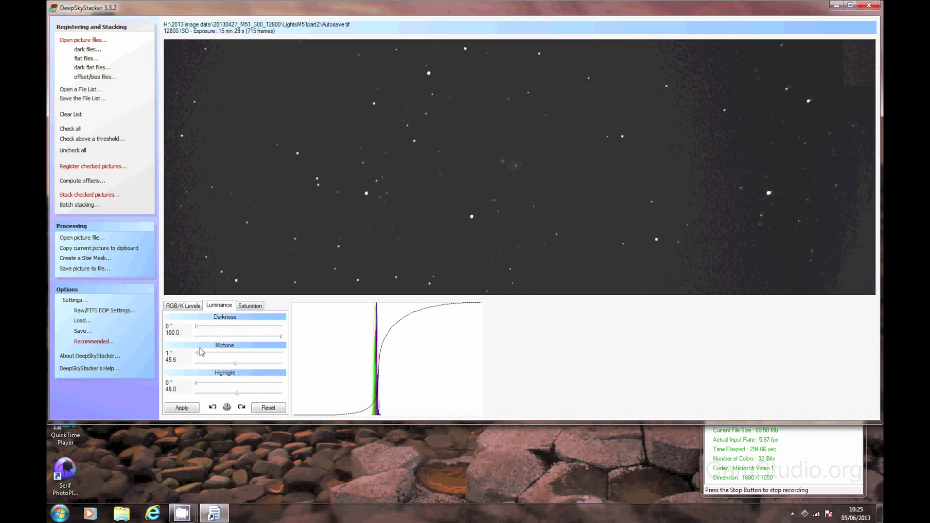
pyautogui.moveTo(193, 352); pyautogui.dragTo(208, 352)
pyautogui.moveTo(237, 393); pyautogui.dragTo(224, 364)
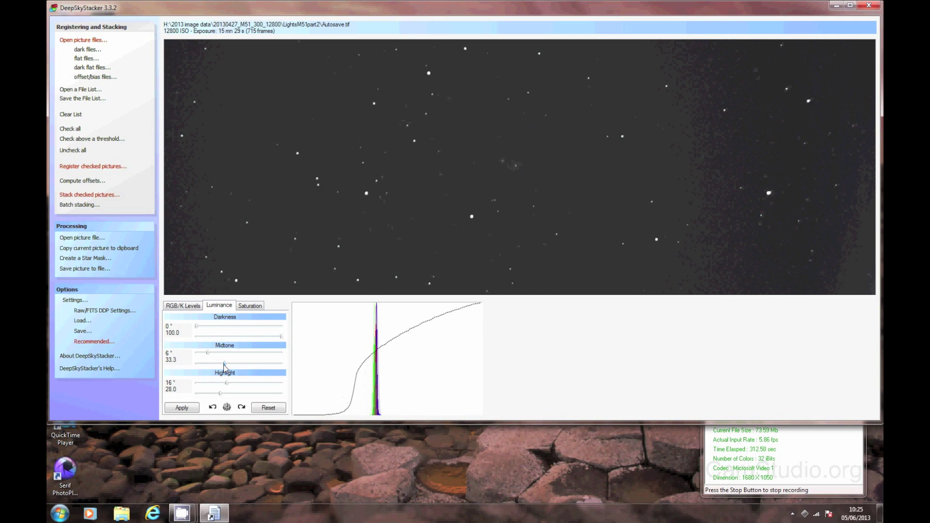
pyautogui.click(184, 307)
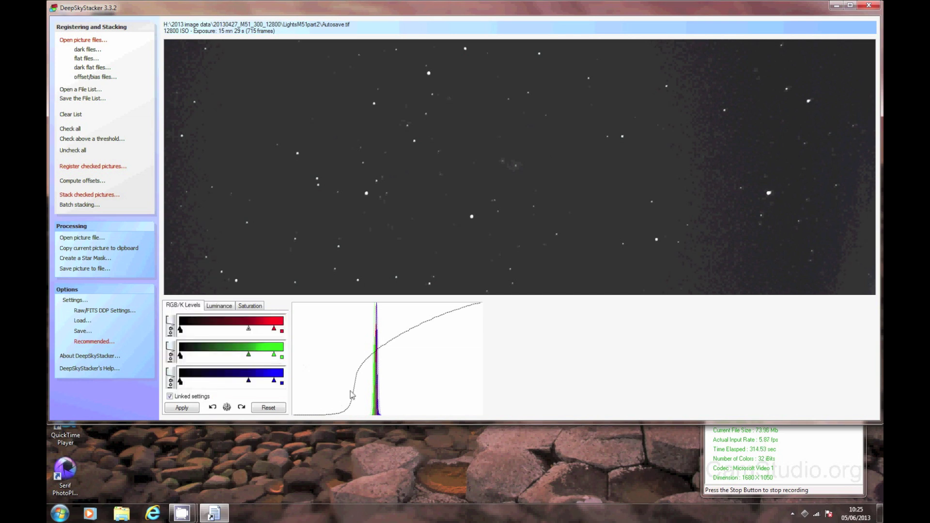
pyautogui.moveTo(249, 329); pyautogui.dragTo(240, 327)
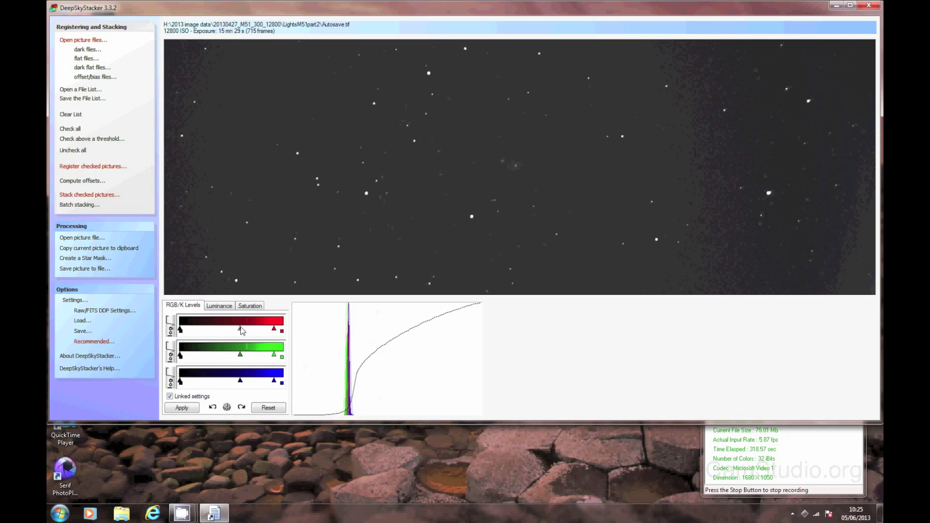
pyautogui.click(192, 408)
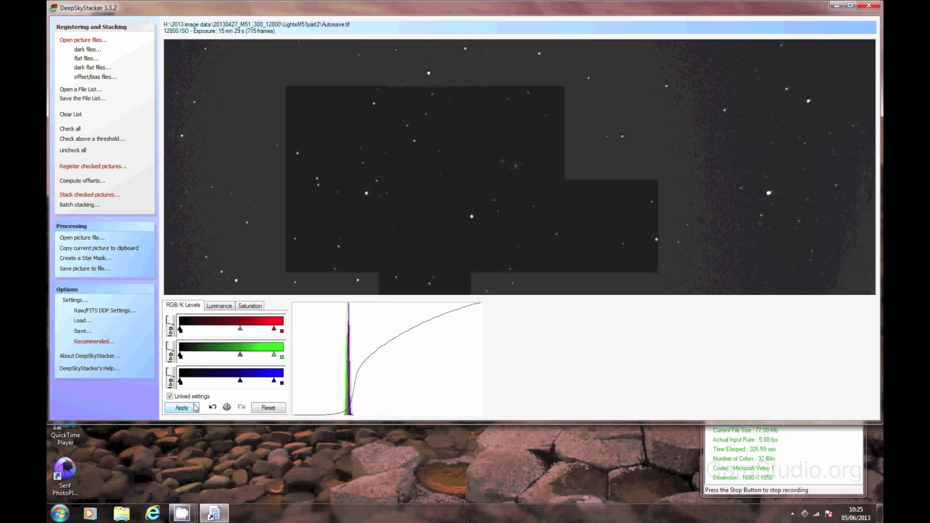
# Pull the linked RGB white points inward, apply the stretch, and zoom in on M51.
pyautogui.moveTo(273, 328); pyautogui.dragTo(263, 328)
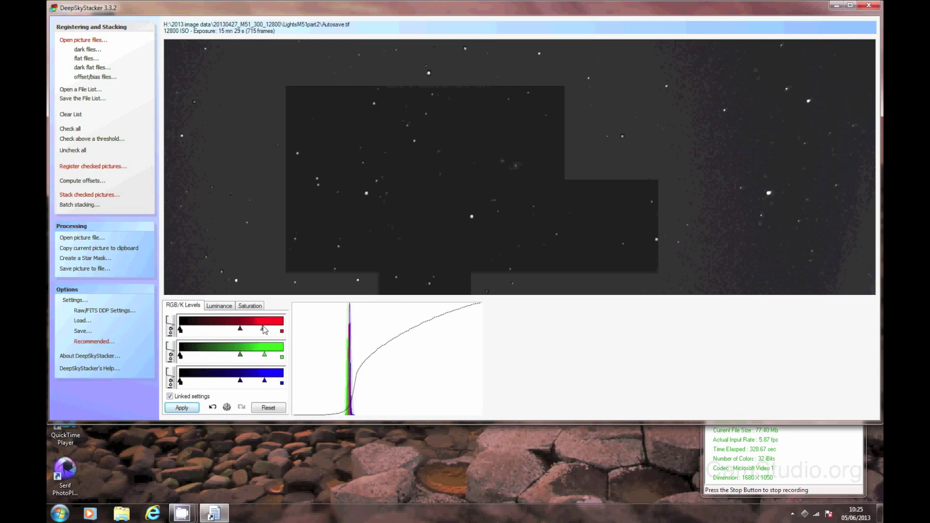
pyautogui.click(183, 408)
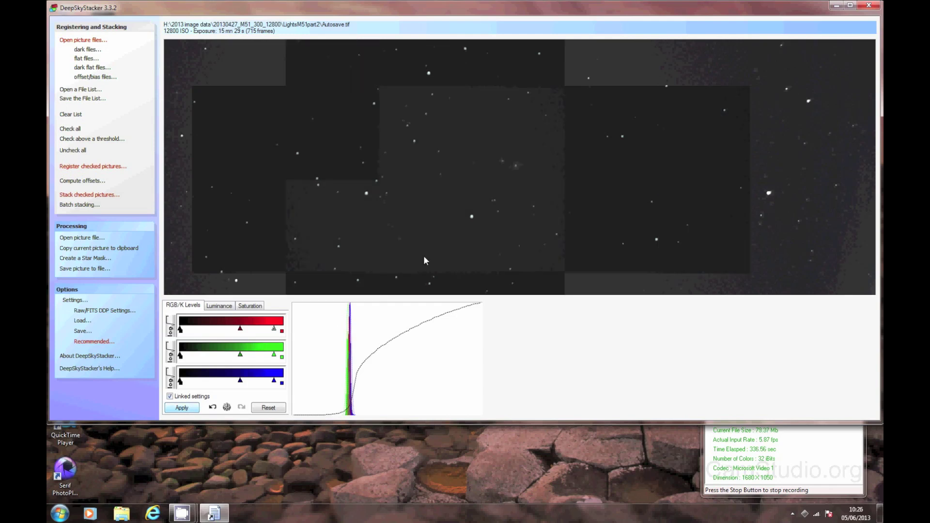
pyautogui.scroll(1, 515, 168)
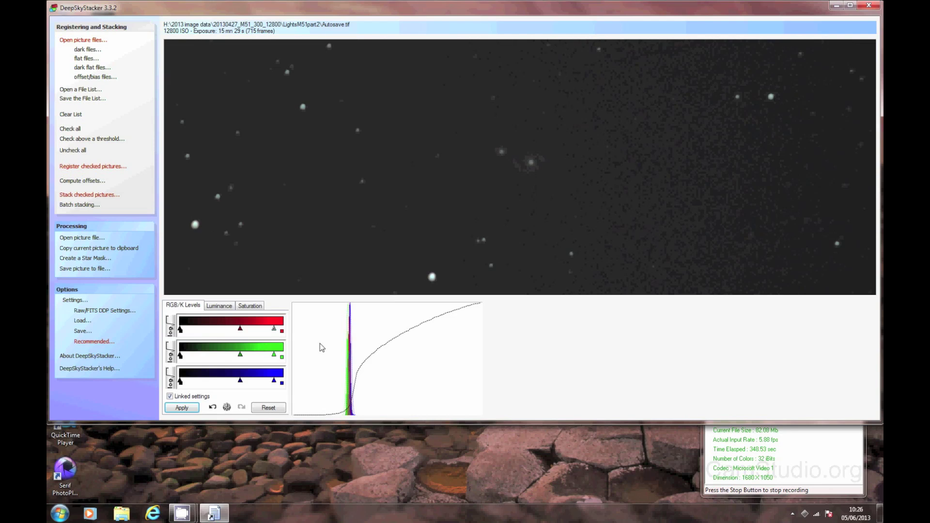
# Save the stretched image to the Desktop as 16-bit TIFF 'M51_715fr'.
pyautogui.click(98, 270)
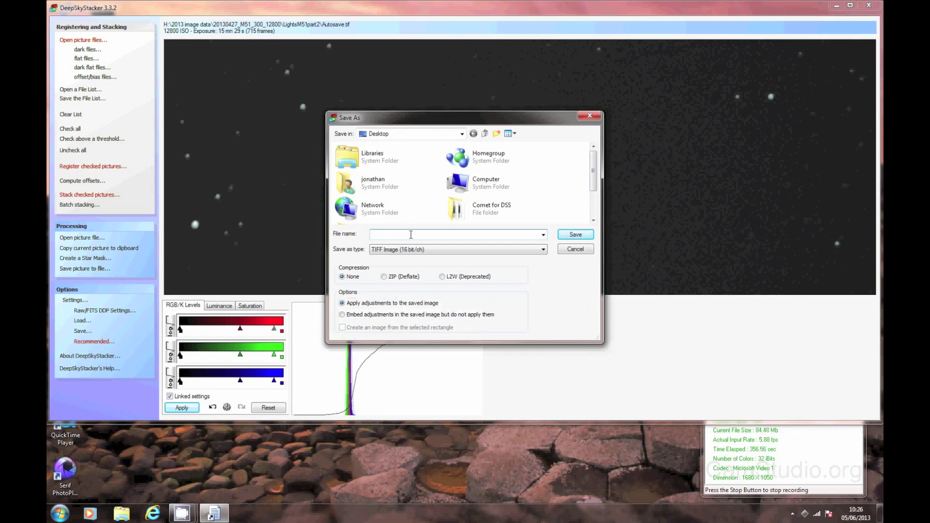
pyautogui.write('M5')
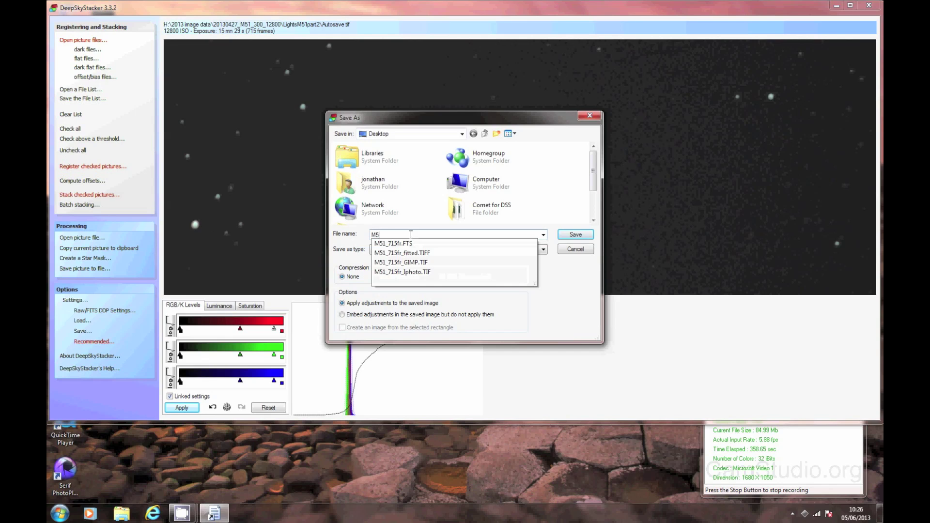
pyautogui.write('1_715fr')
pyautogui.click(573, 237)
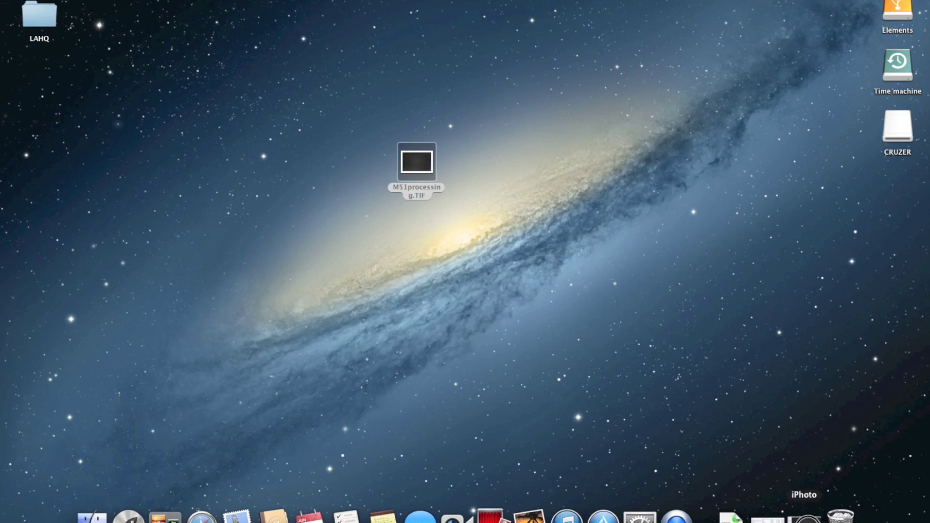
# Launch iPhoto from the Dock and open the imported star field photo for editing.
pyautogui.click(785, 514)
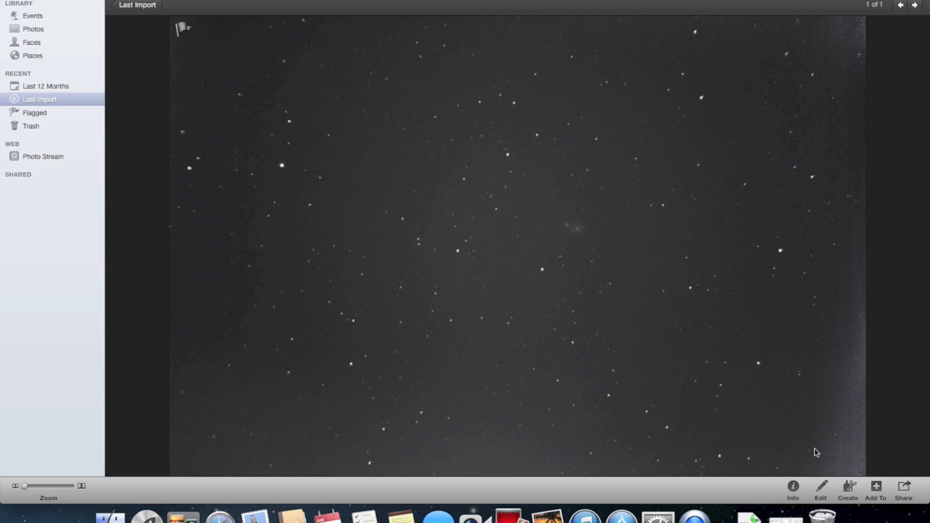
pyautogui.click(822, 487)
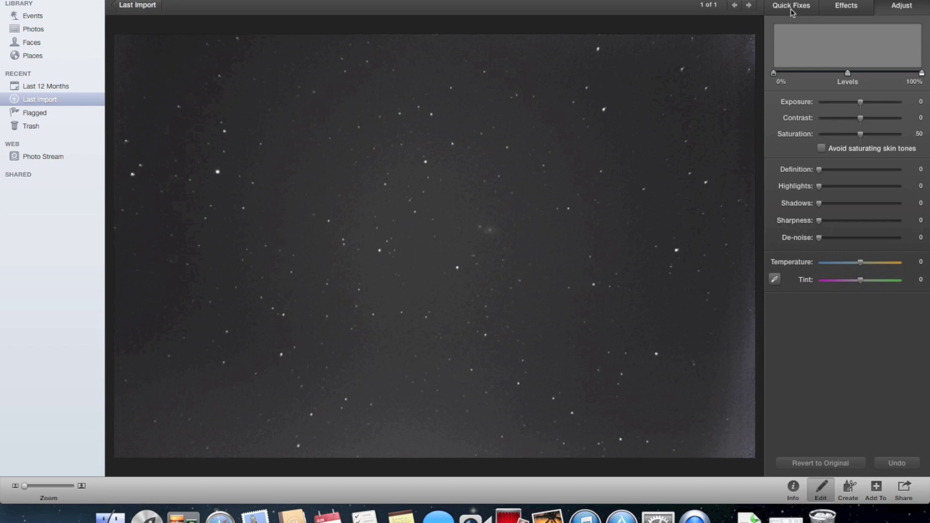
# Crop the photo to a small box around the M51 galaxy at the centre.
pyautogui.click(791, 7)
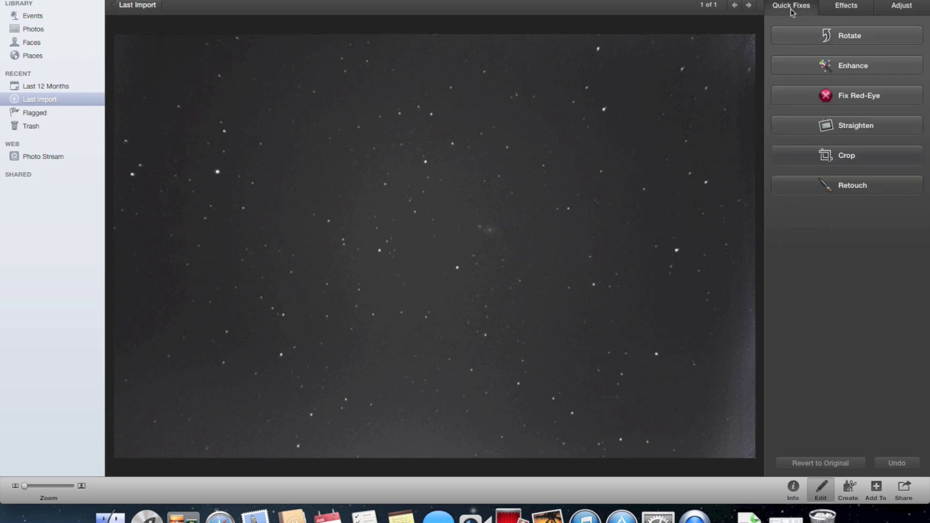
pyautogui.click(827, 159)
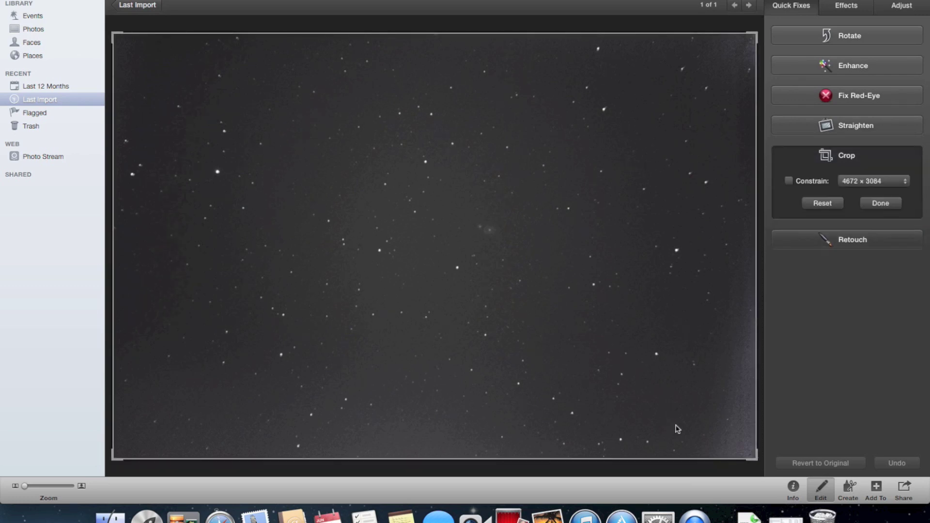
pyautogui.moveTo(755, 458); pyautogui.dragTo(266, 144)
pyautogui.moveTo(185, 85); pyautogui.dragTo(481, 225)
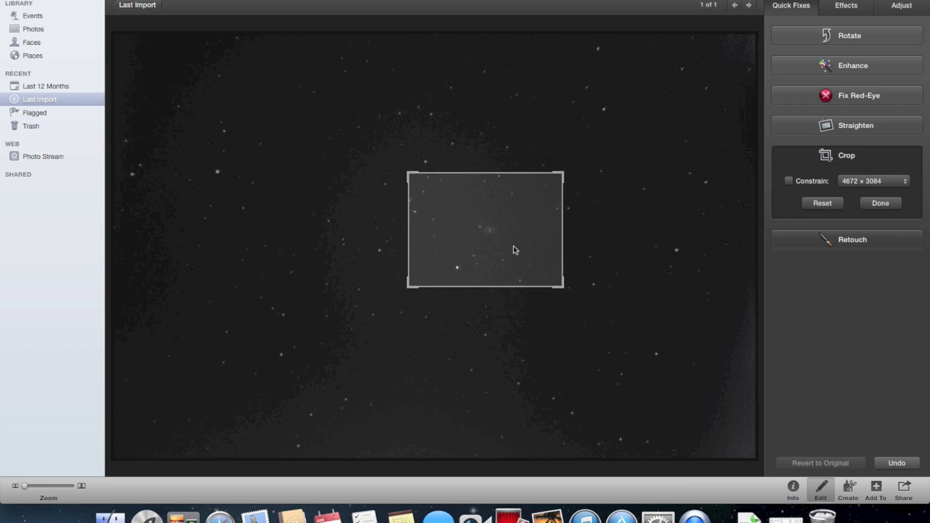
pyautogui.click(889, 204)
pyautogui.click(888, 205)
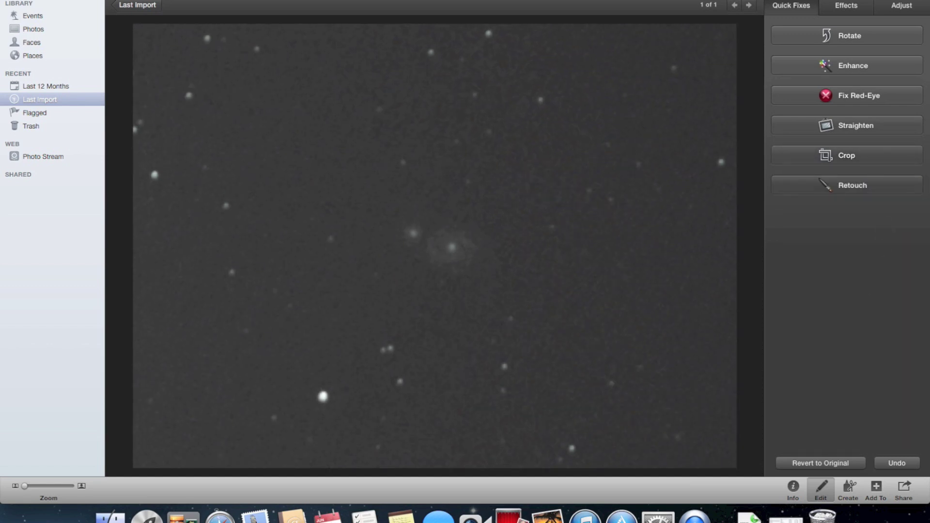
# Raise the exposure to 0.41 and the contrast to 28.
pyautogui.click(900, 5)
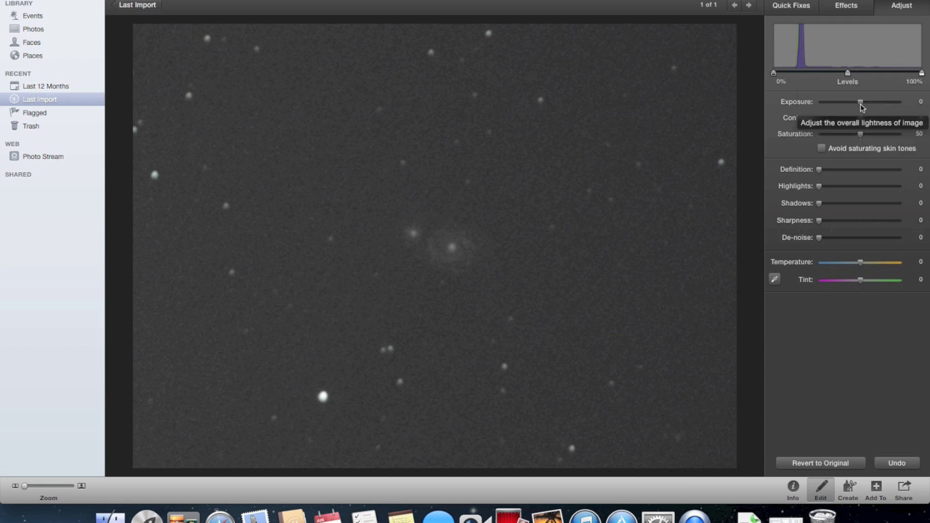
pyautogui.moveTo(861, 103); pyautogui.dragTo(867, 106)
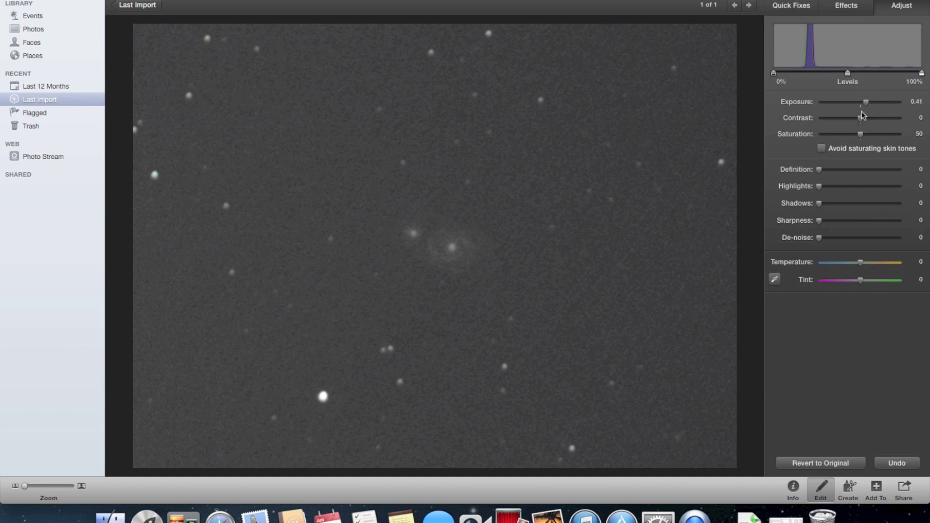
pyautogui.moveTo(860, 118); pyautogui.dragTo(872, 120)
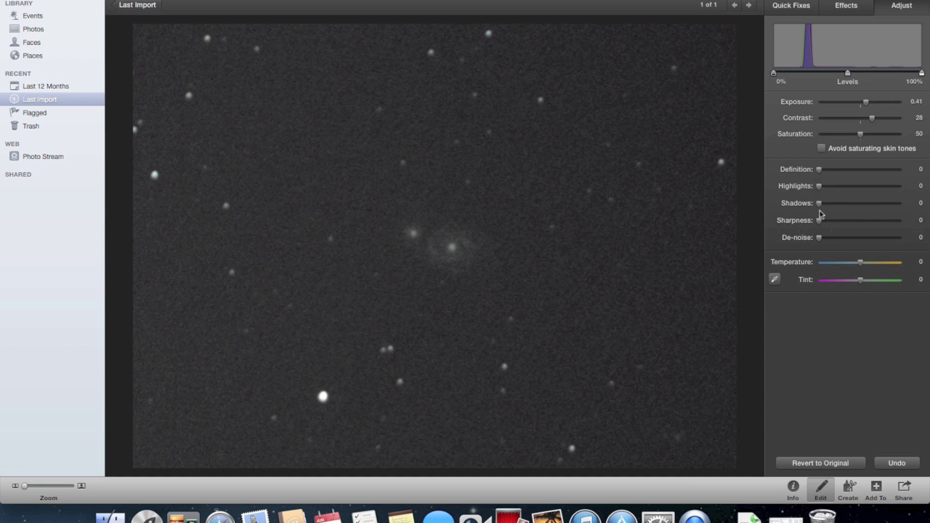
# Set sharpness to 15 and de-noise to 72.
pyautogui.moveTo(820, 223); pyautogui.dragTo(826, 224)
pyautogui.moveTo(825, 223); pyautogui.dragTo(877, 242)
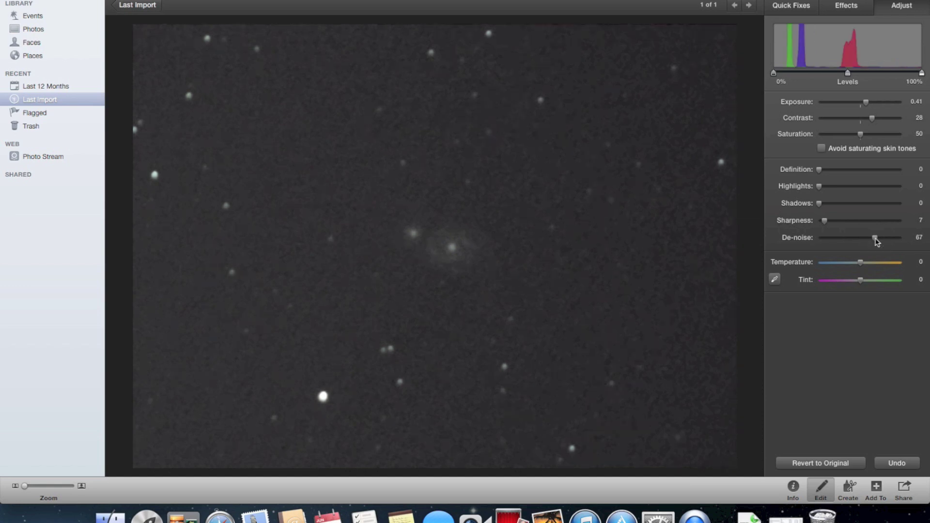
pyautogui.moveTo(877, 242); pyautogui.dragTo(880, 242)
pyautogui.click(827, 221)
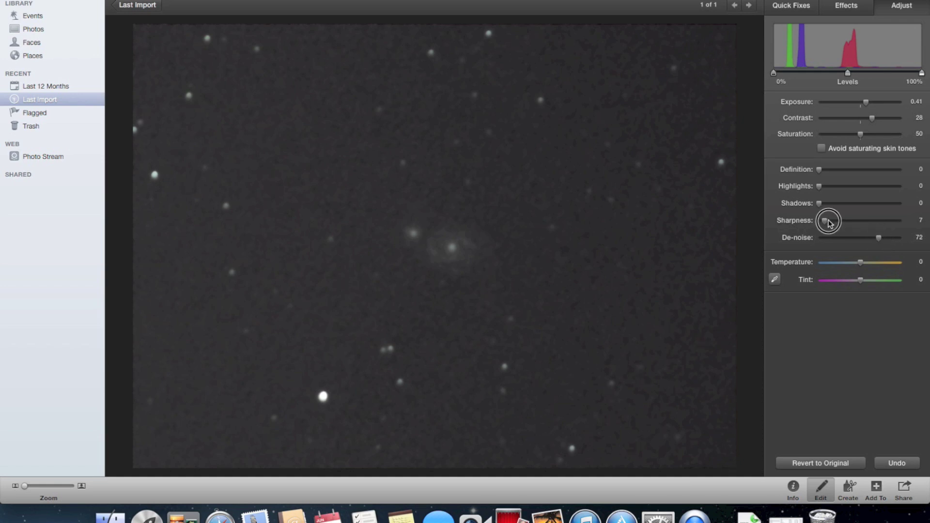
pyautogui.moveTo(829, 223); pyautogui.dragTo(834, 225)
# Move the levels black point to 13% and pull the midpoint handle left.
pyautogui.moveTo(774, 73); pyautogui.dragTo(790, 75)
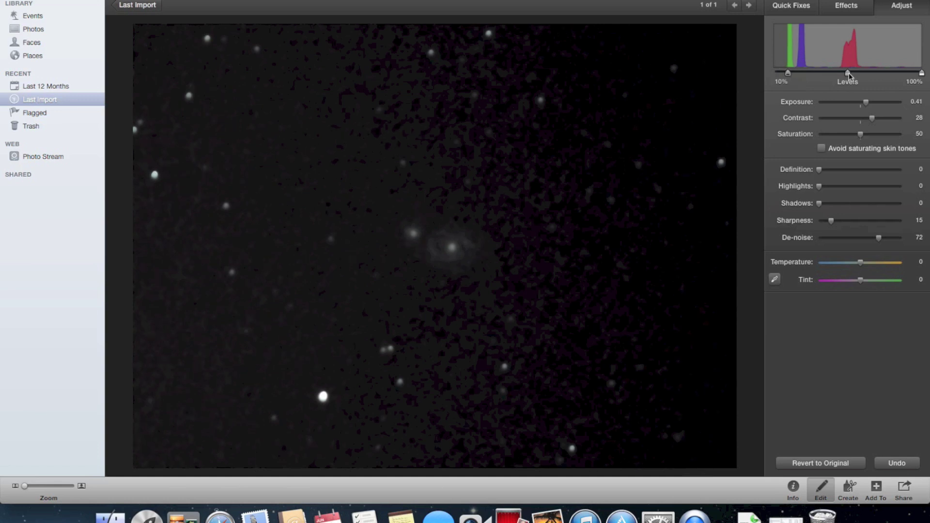
pyautogui.moveTo(849, 75); pyautogui.dragTo(825, 73)
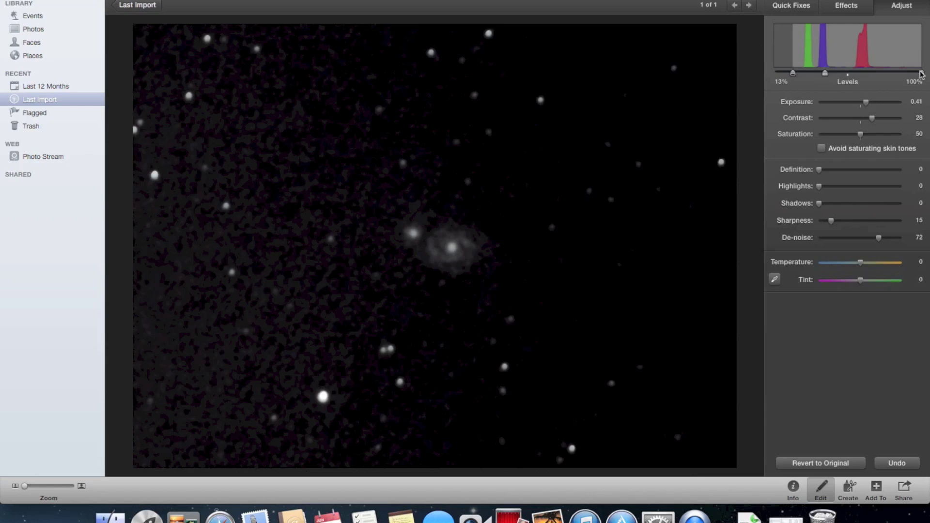